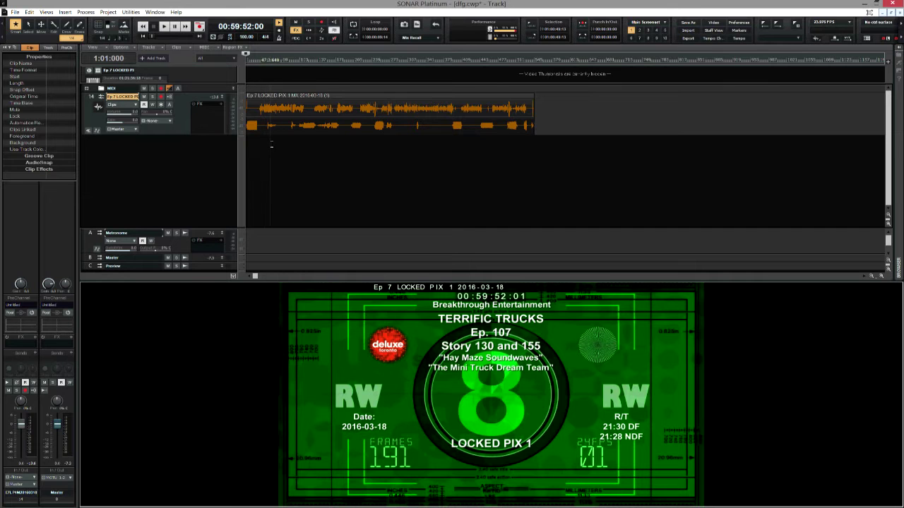
# - Compare the project timecode with the burned-in video timecode at several points along the timeline, finishing back at the start
pyautogui.click(315, 138)
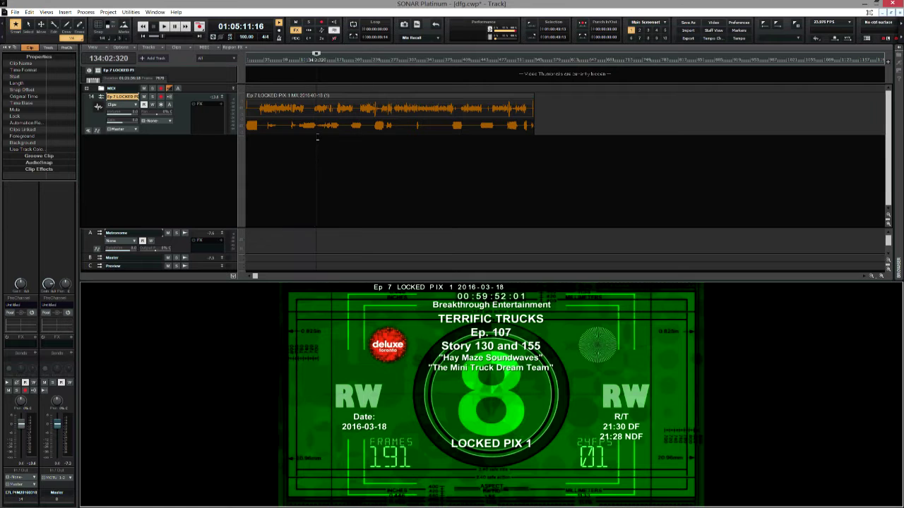
pyautogui.press('w')
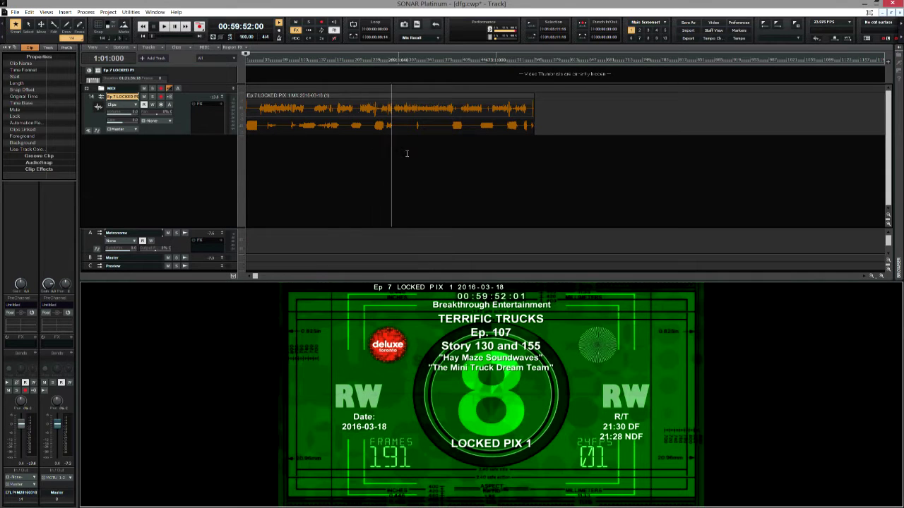
pyautogui.click(405, 151)
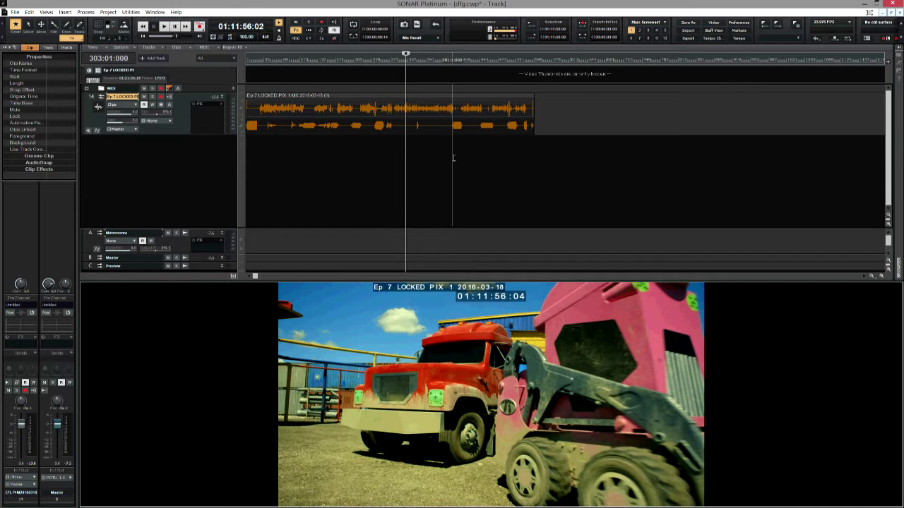
pyautogui.click(466, 147)
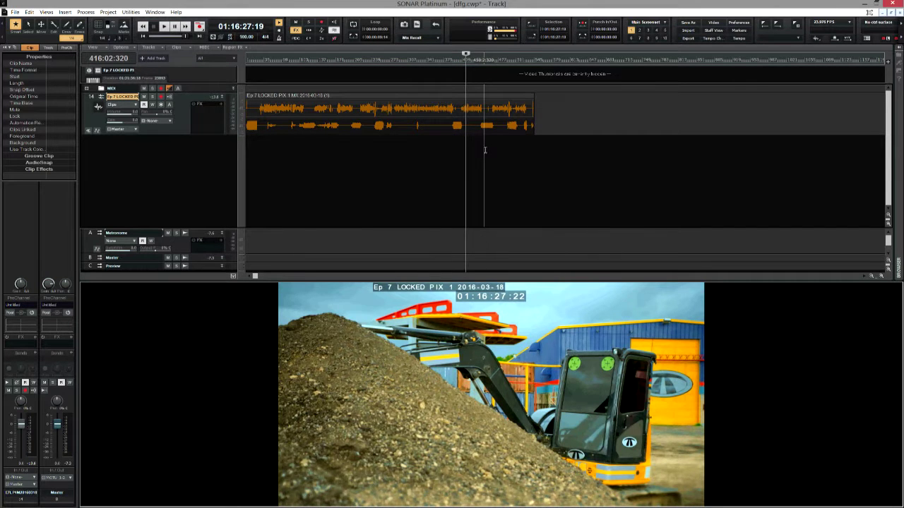
pyautogui.click(486, 149)
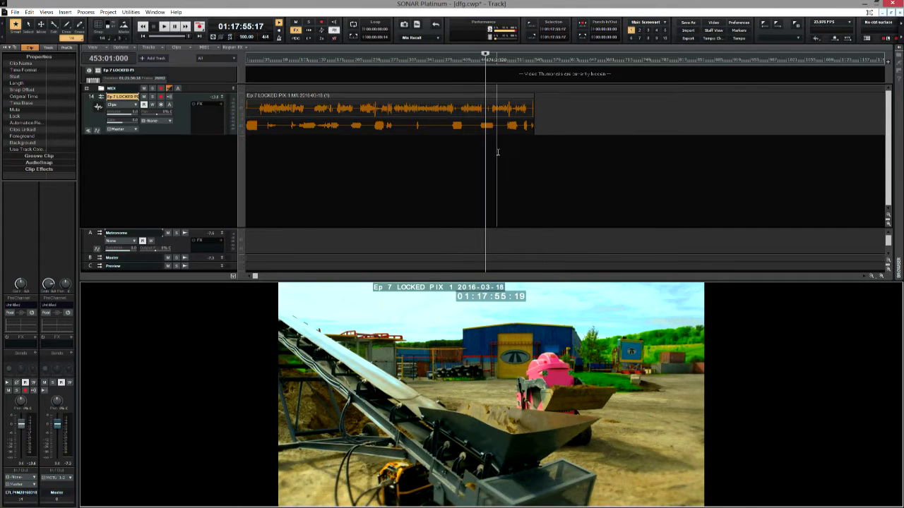
pyautogui.click(497, 149)
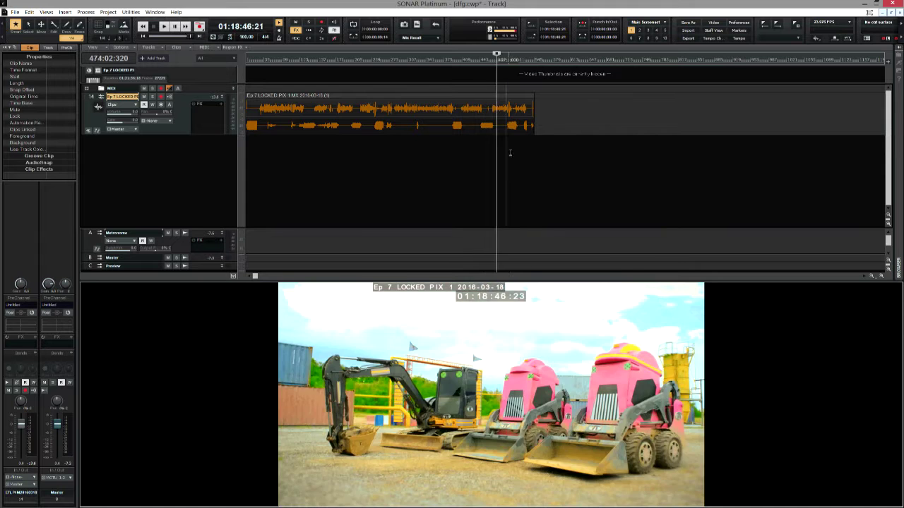
pyautogui.click(508, 149)
pyautogui.click(280, 152)
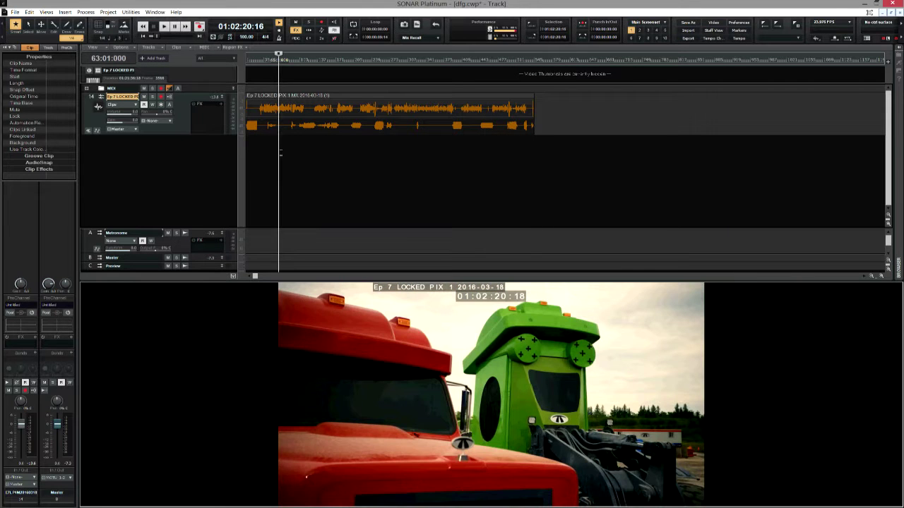
pyautogui.hotkey('ctrl', 'Home')
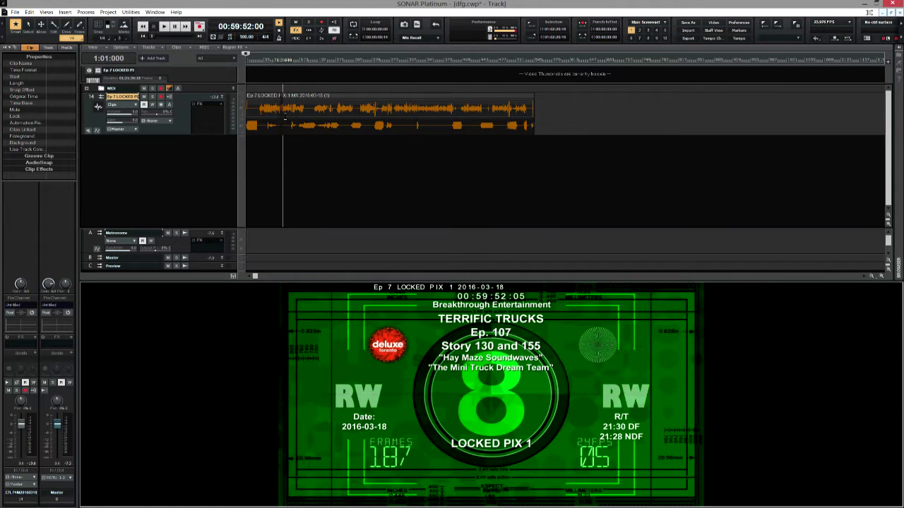
# - Export the selected 65:1:0 to 77:3:640 range to the Desktop as a time-stamped Broadcast Wave named test, overwriting the existing file
pyautogui.click(331, 142)
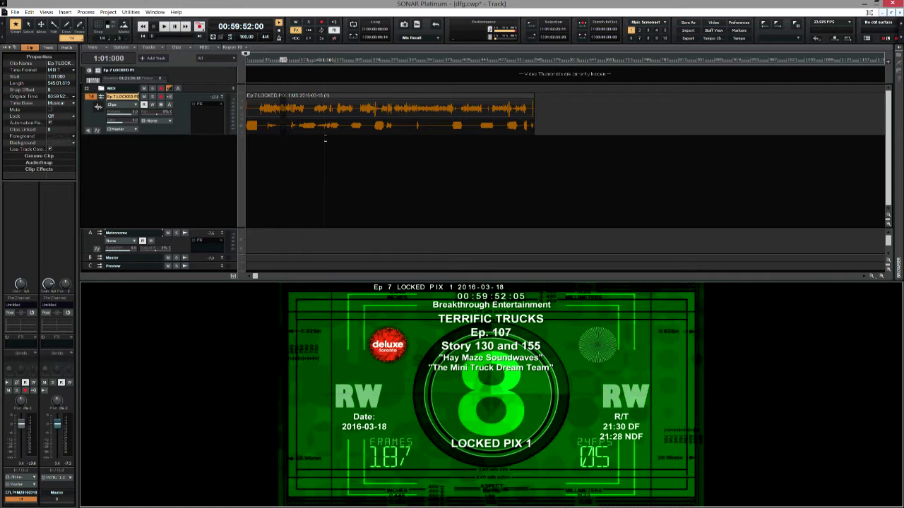
pyautogui.hotkey('ctrl', 'alt', 'shift', '2')
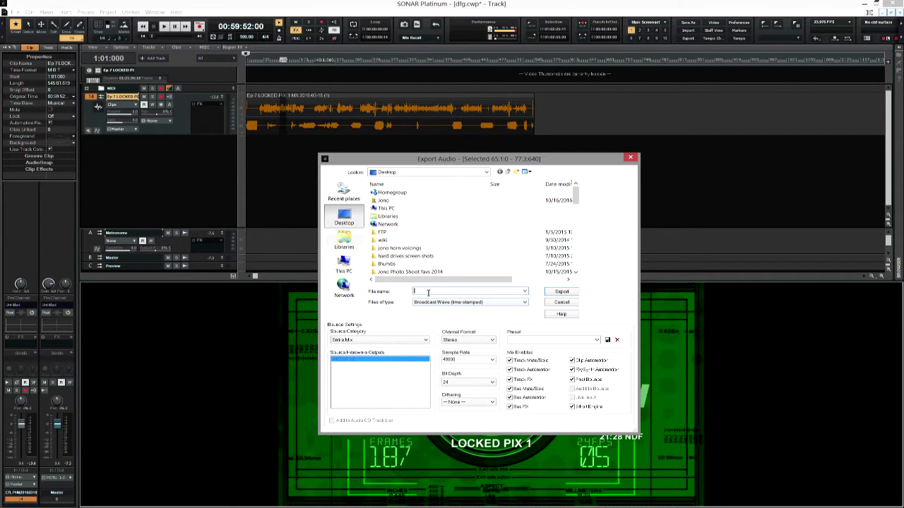
pyautogui.write('test')
pyautogui.press('Return')
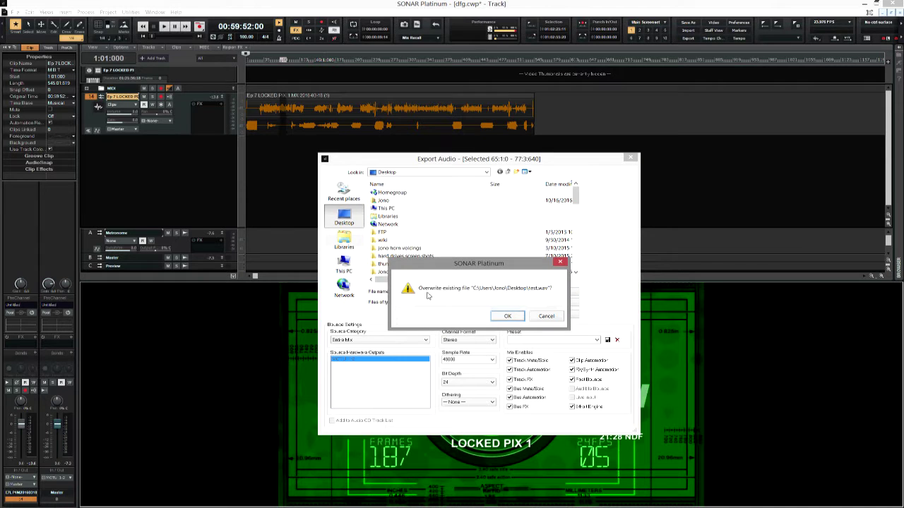
pyautogui.click(519, 316)
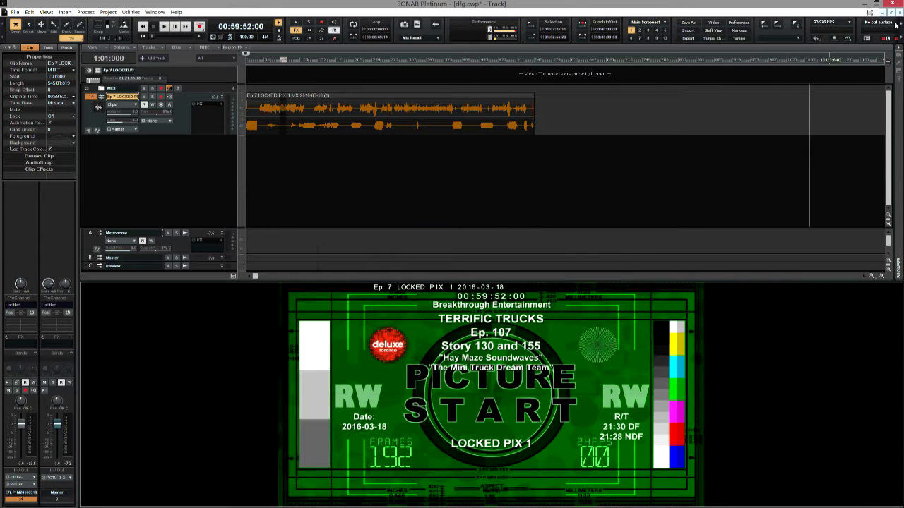
# - Switch to Vegas Pro and advance frame by frame from 00:59:52:00, comparing the timeline position with the burned-in timecode
pyautogui.hotkey('alt', 'Tab')
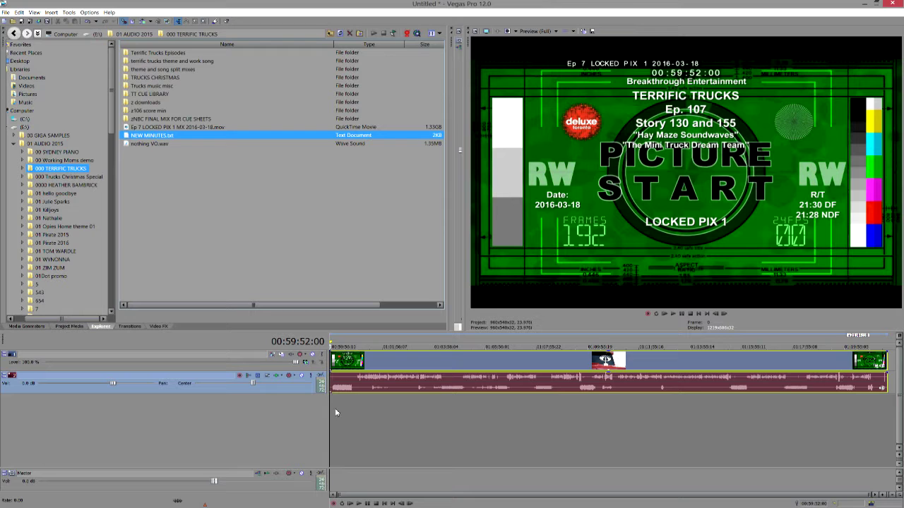
pyautogui.scroll(10, 339, 415)
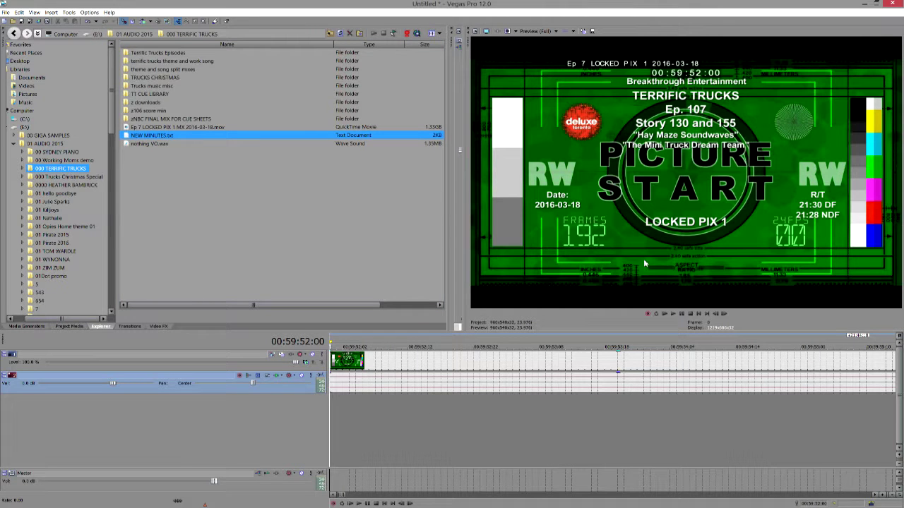
pyautogui.press('Right')
pyautogui.press('Right')
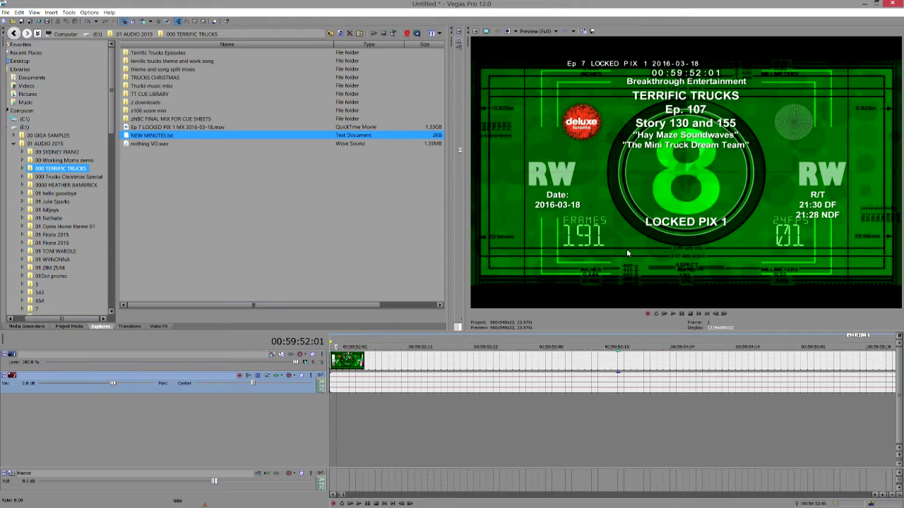
pyautogui.press('Right')
pyautogui.press('Right')
pyautogui.press('Right')
pyautogui.press('Right')
pyautogui.press('Right')
pyautogui.press('Right')
pyautogui.press('Right')
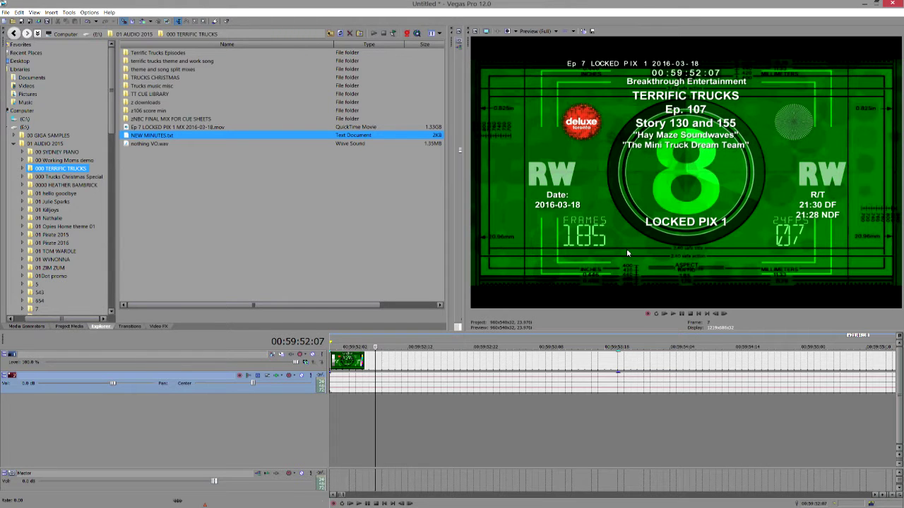
pyautogui.press('Right')
pyautogui.press('Right')
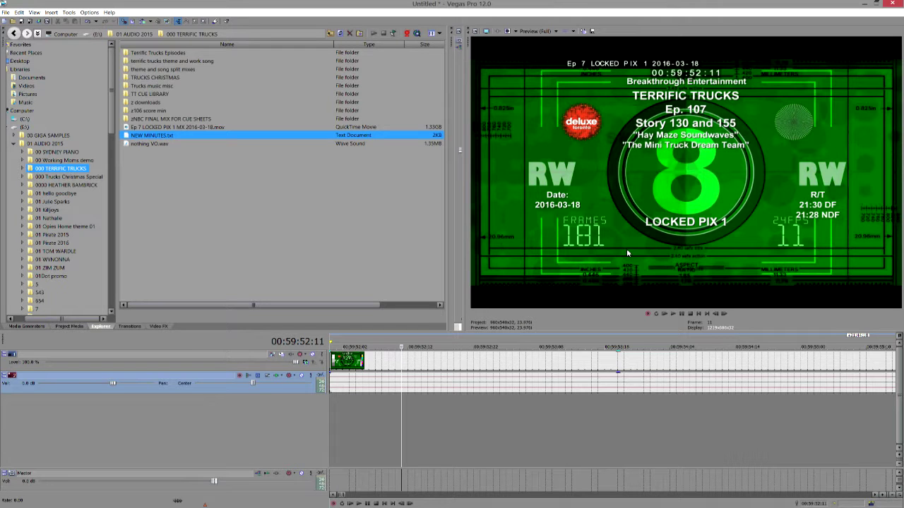
# - Check the burned-in timecode against the timeline position near the end and at an earlier point in the video
pyautogui.hotkey('ctrl', 'Down')
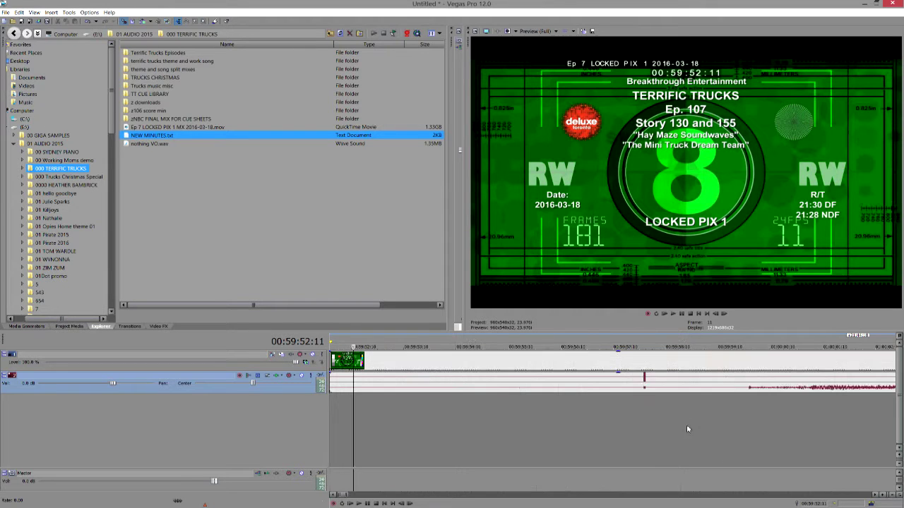
pyautogui.click(859, 409)
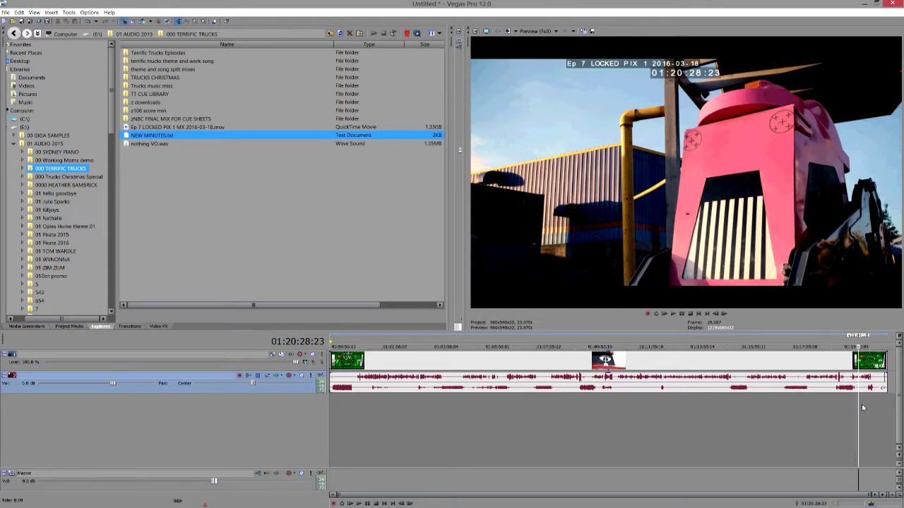
pyautogui.click(863, 408)
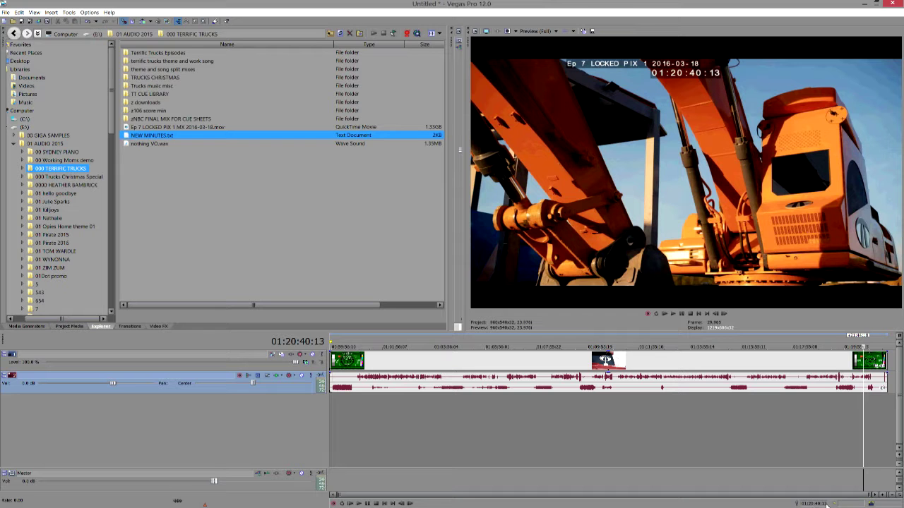
pyautogui.click(476, 408)
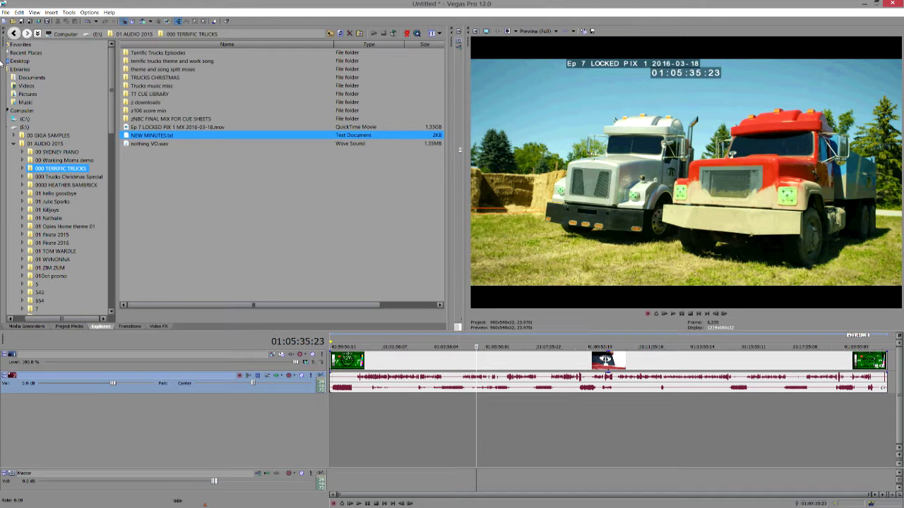
# - Import test.wav from the Desktop as Broadcast Wave Format, added across tracks and positioned using ruler time
pyautogui.click(5, 12)
pyautogui.moveTo(221, 92)
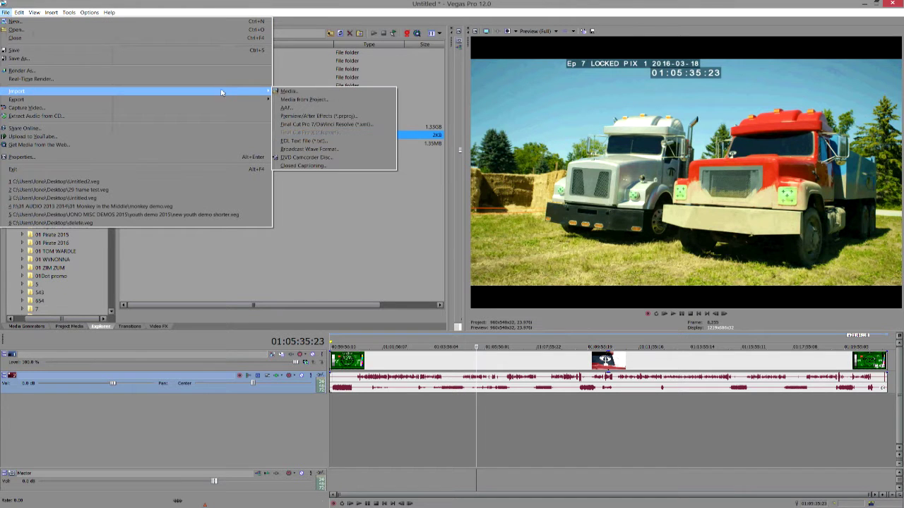
pyautogui.click(310, 149)
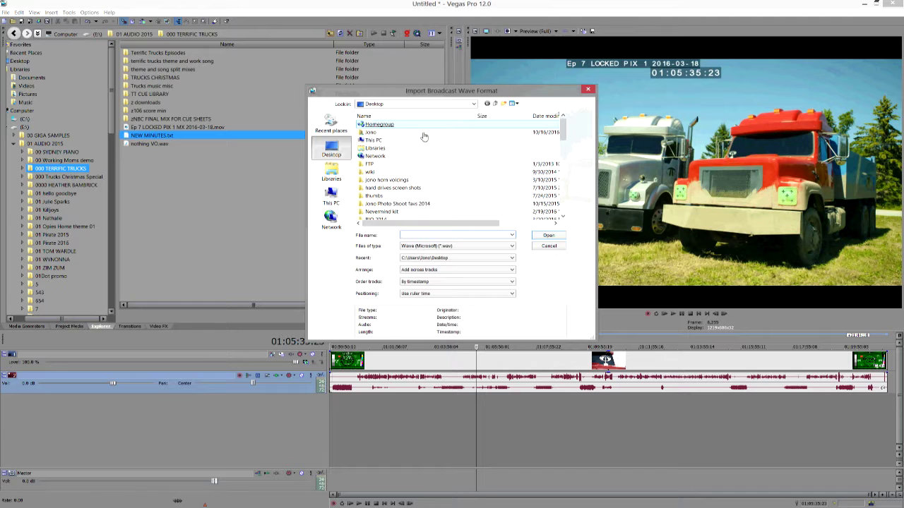
pyautogui.click(393, 150)
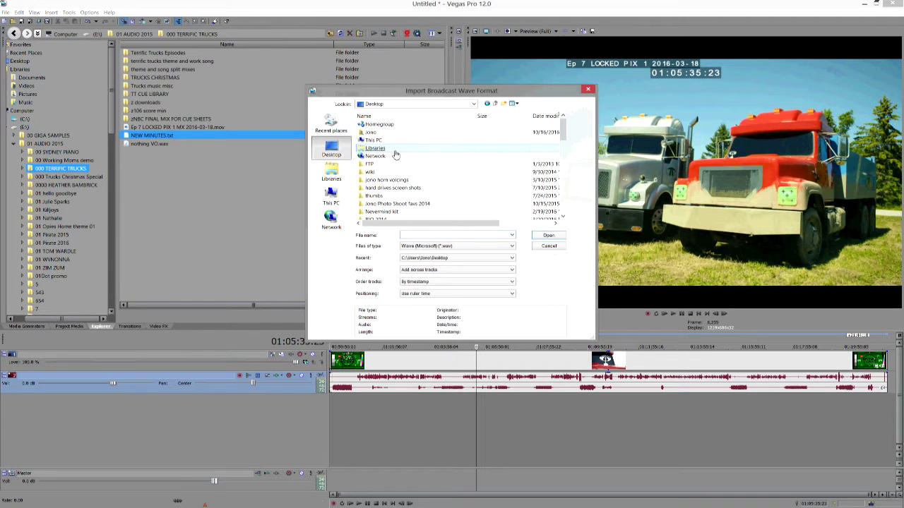
pyautogui.click(331, 150)
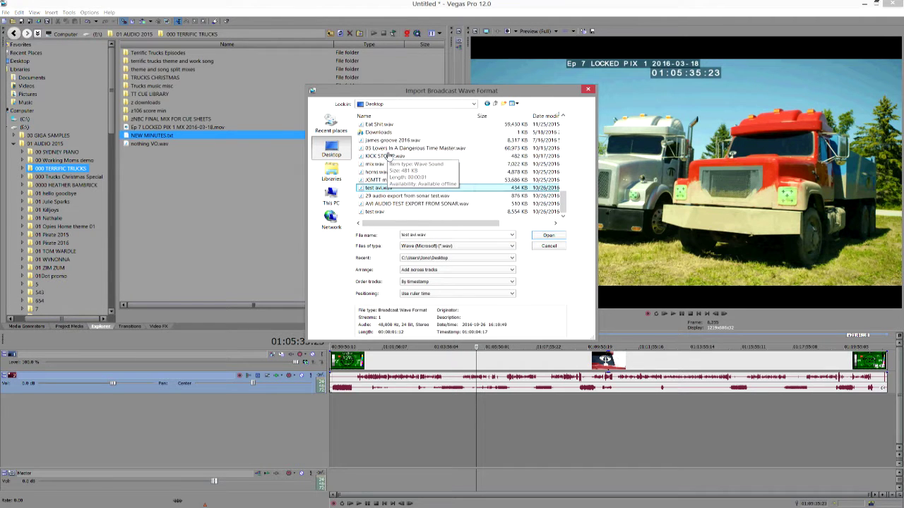
pyautogui.doubleClick(375, 212)
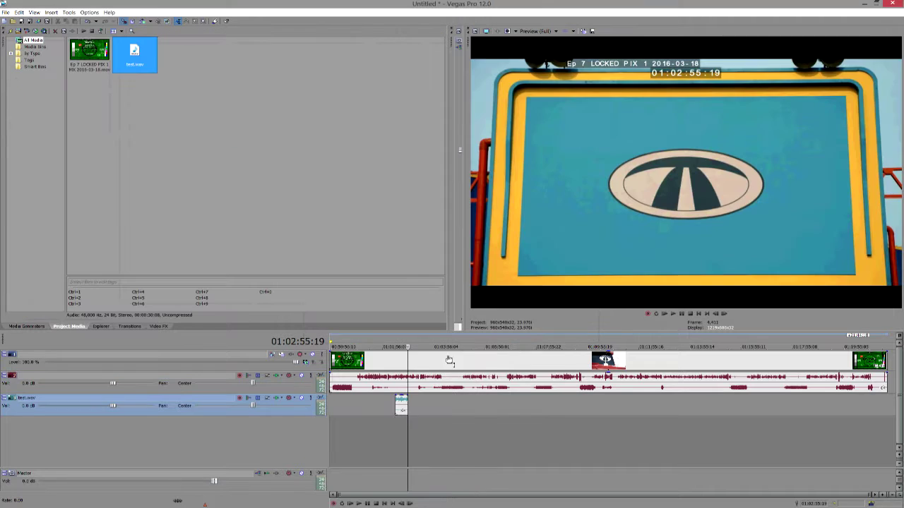
# - Enlarge the timeline area and increase the track heights around the imported test.wav clip
pyautogui.click(403, 428)
pyautogui.scroll(5, 396, 431)
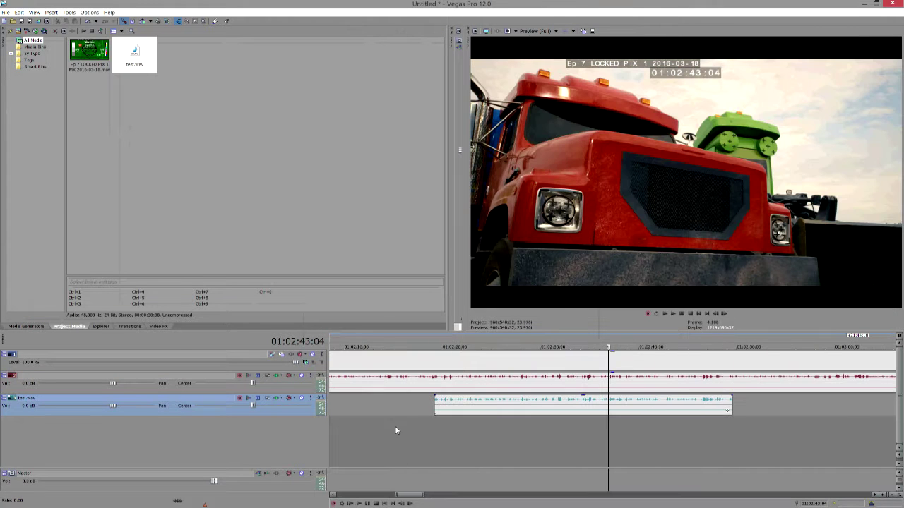
pyautogui.moveTo(541, 335); pyautogui.dragTo(550, 230)
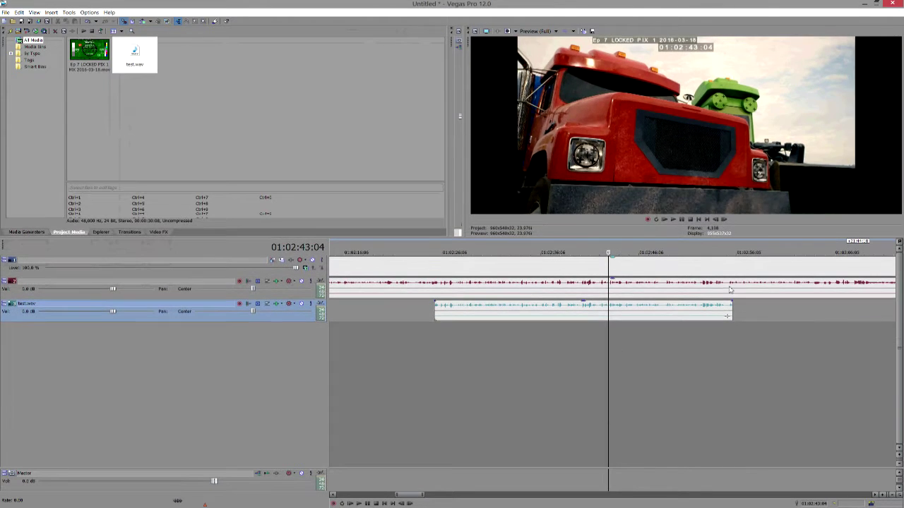
pyautogui.click(899, 459)
# - Compare the test.wav waveform with the video's original audio around 01:02:42:07 to examine their sync
pyautogui.scroll(10, 645, 450)
pyautogui.scroll(-3, 645, 450)
pyautogui.scroll(3, 668, 430)
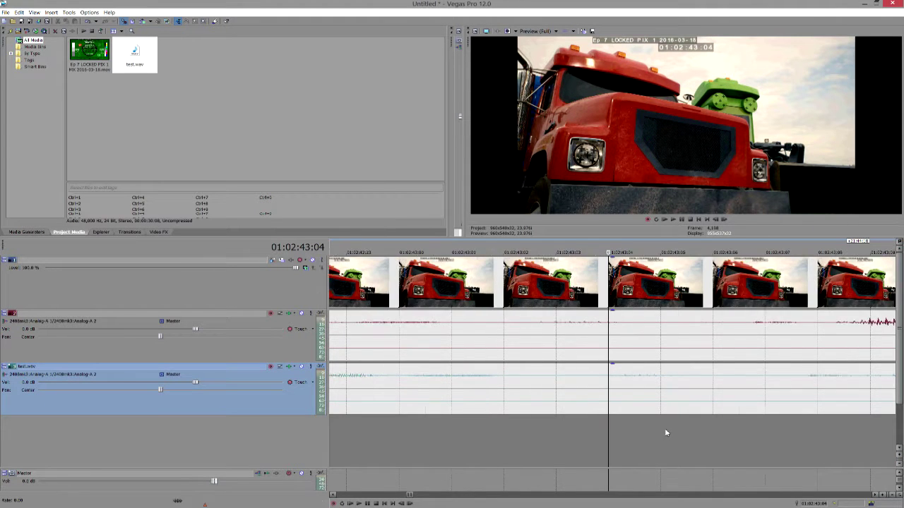
pyautogui.scroll(-5, 666, 433)
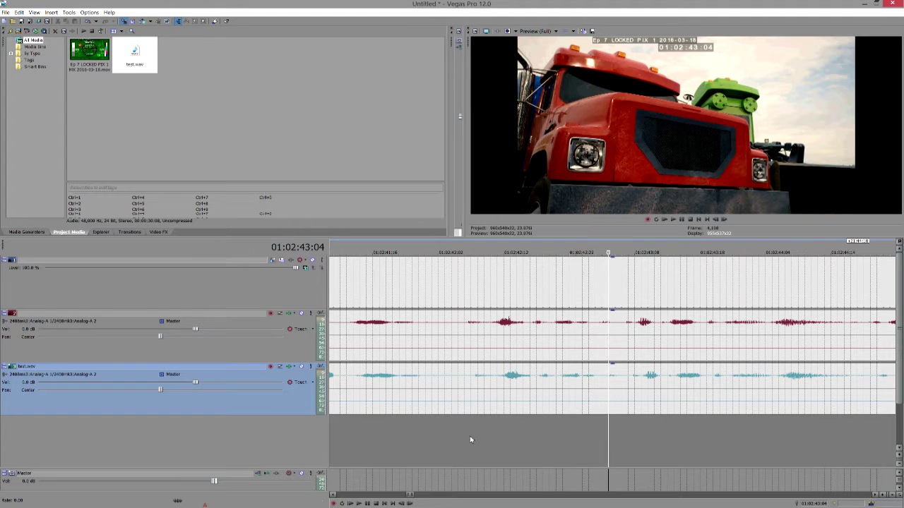
pyautogui.scroll(5, 507, 443)
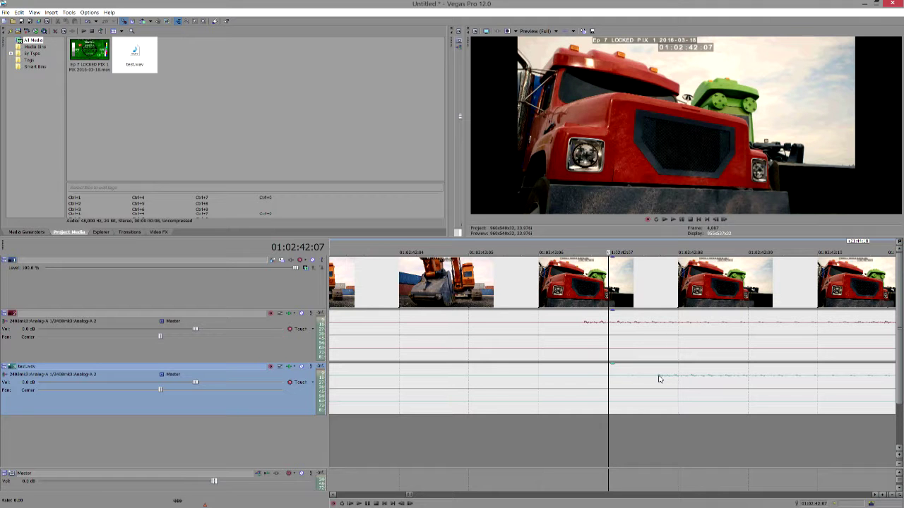
pyautogui.scroll(-3, 662, 394)
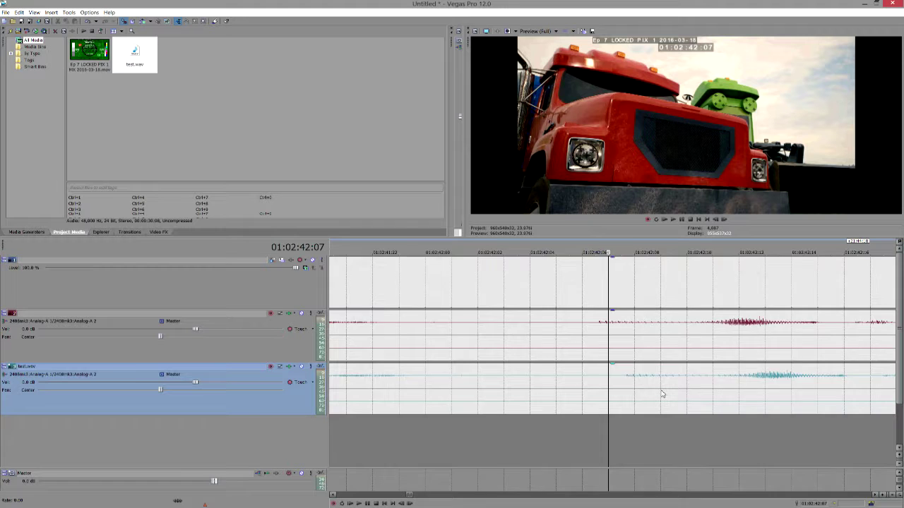
# - Slide the test.wav clip about one frame earlier to line up its waveform with the video's original audio
pyautogui.scroll(3, 631, 389)
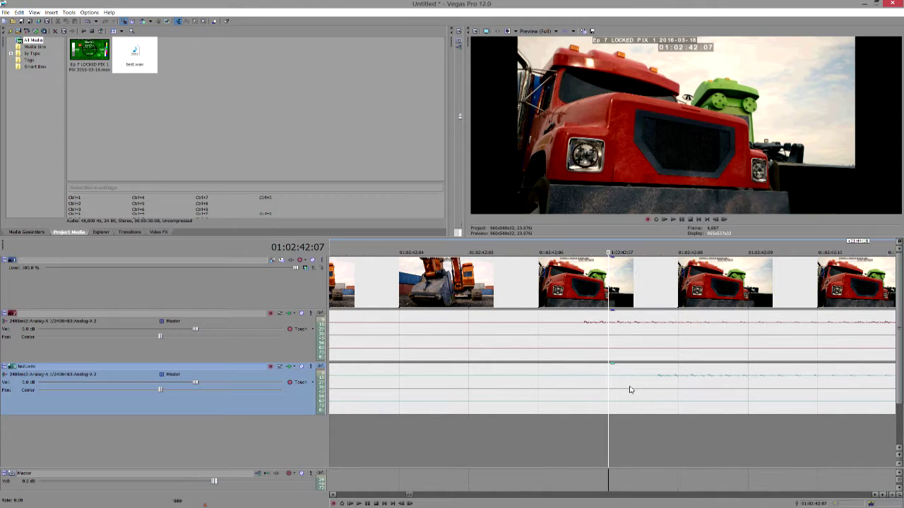
pyautogui.doubleClick(677, 390)
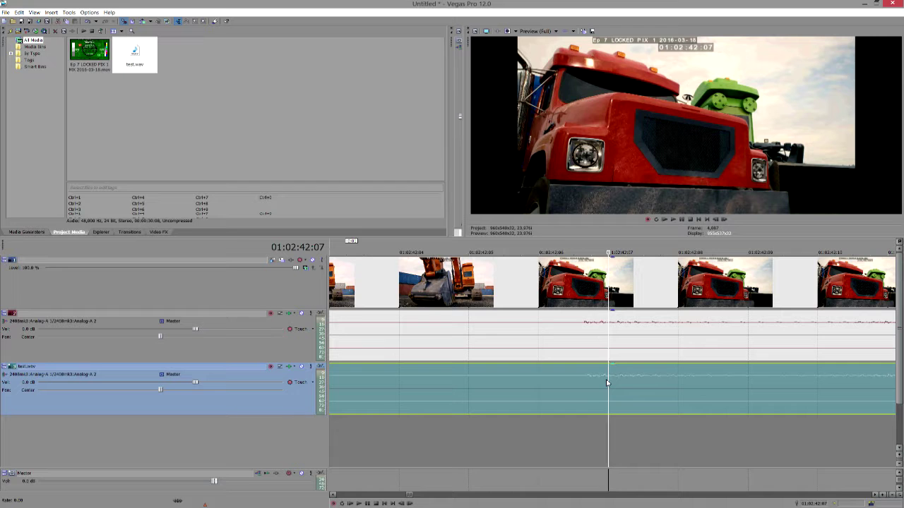
pyautogui.press('s')
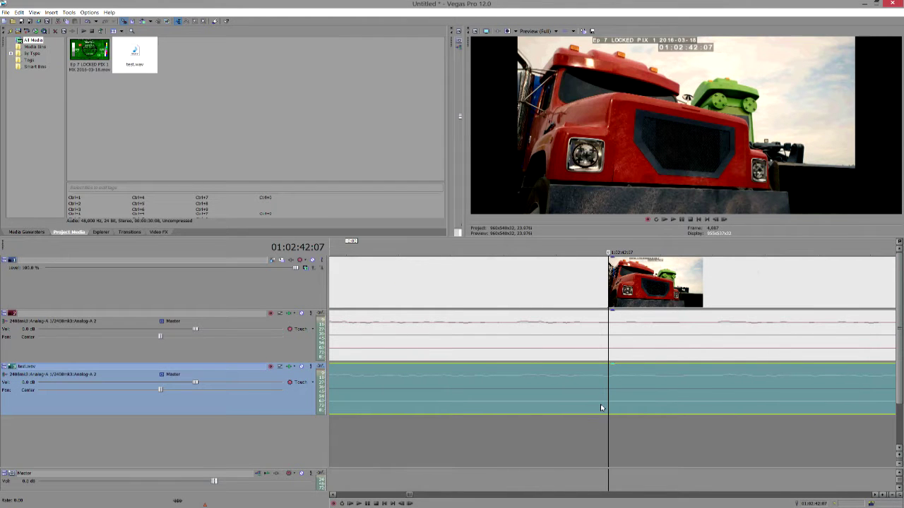
# - Check the full test.wav clip against the video's original audio at several points around 01:02:38, and review its placement within the whole timeline
pyautogui.scroll(-4, 621, 405)
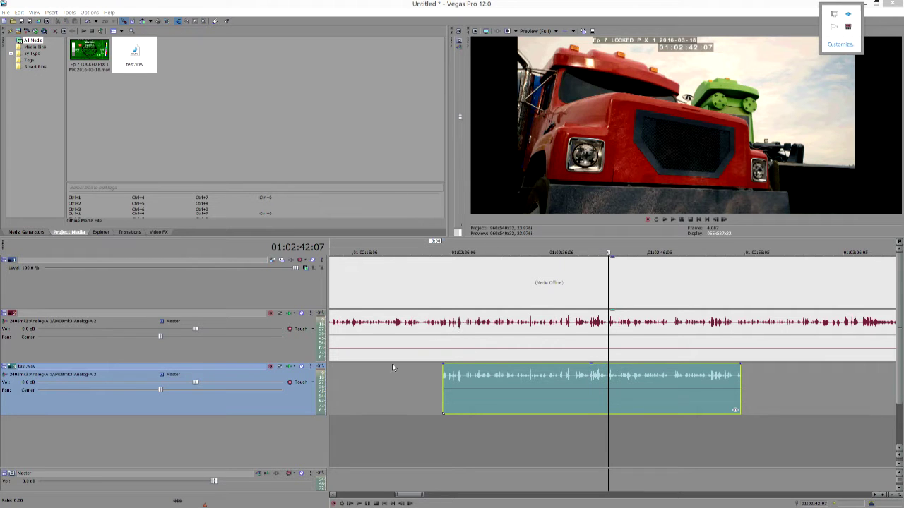
pyautogui.click(428, 382)
pyautogui.click(567, 428)
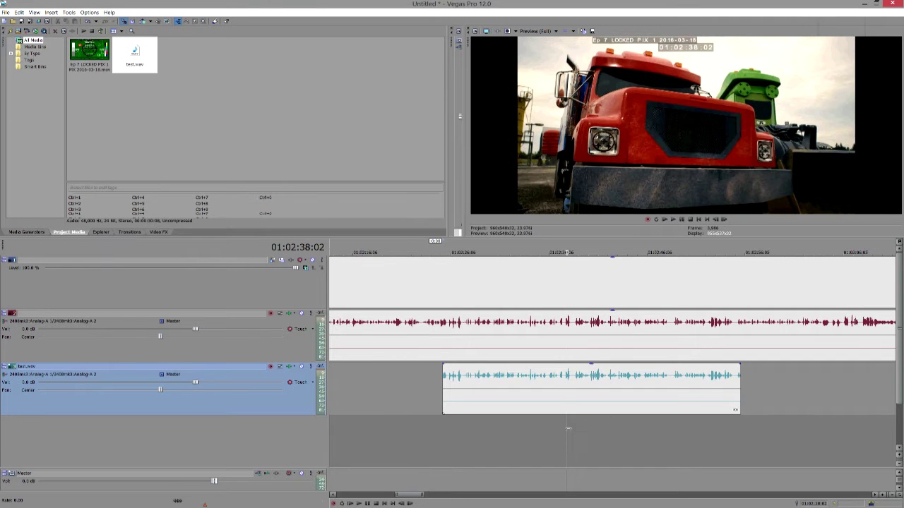
pyautogui.click(564, 429)
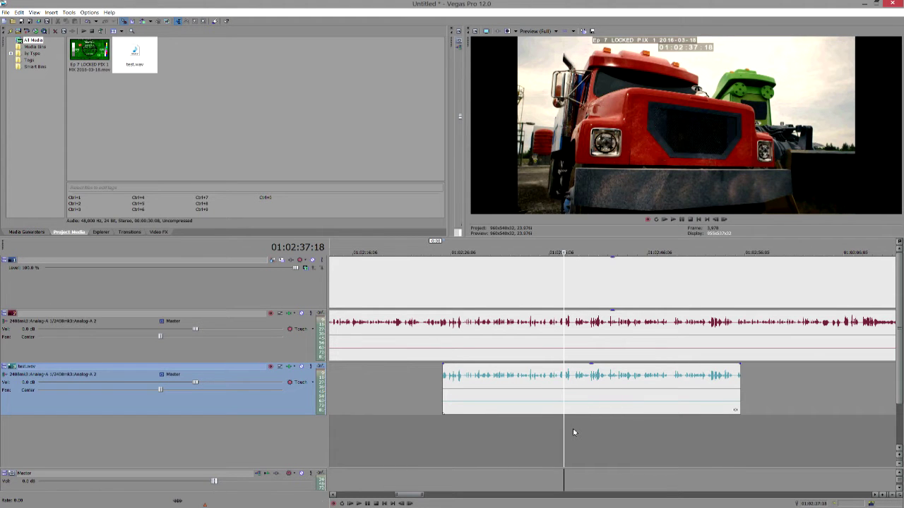
pyautogui.click(574, 433)
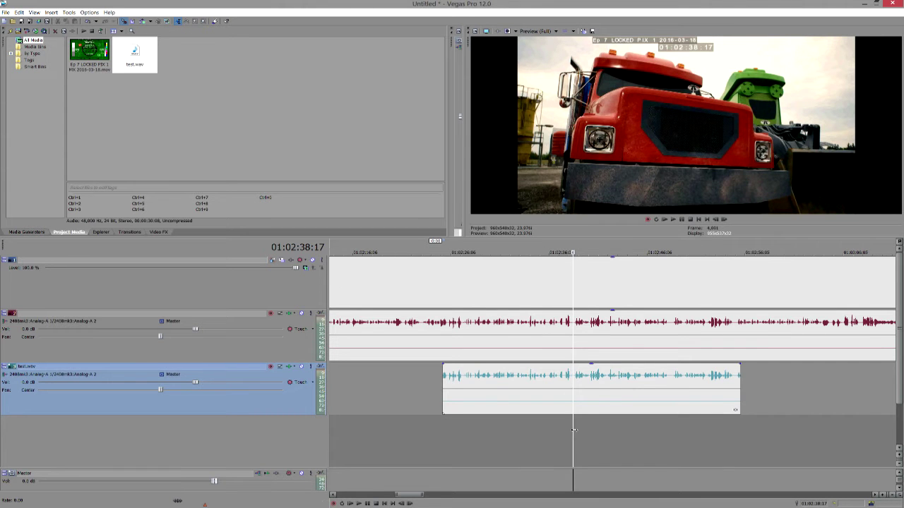
pyautogui.click(576, 427)
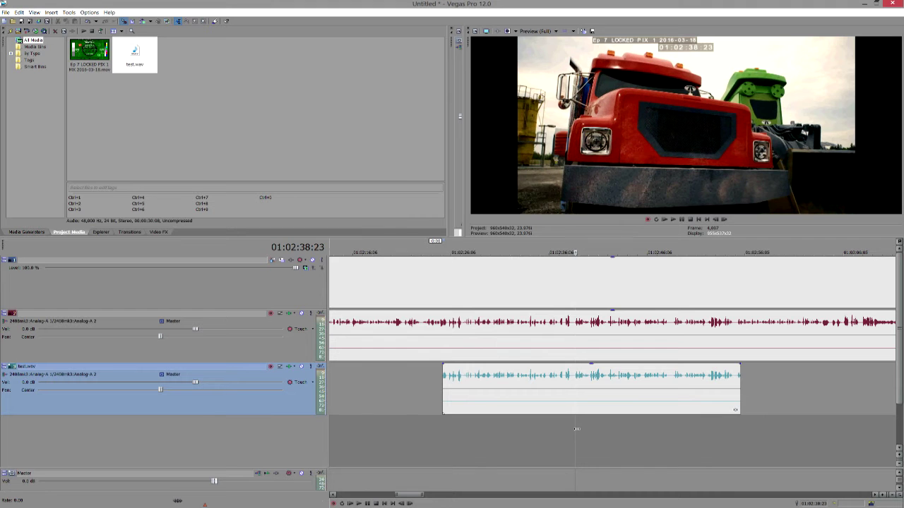
pyautogui.click(569, 429)
pyautogui.hotkey('ctrl', 'Up')
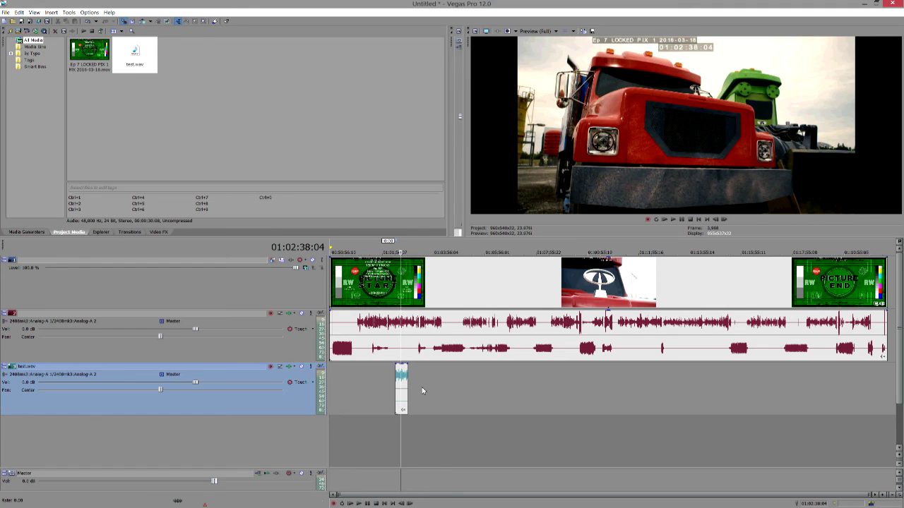
pyautogui.scroll(3, 421, 388)
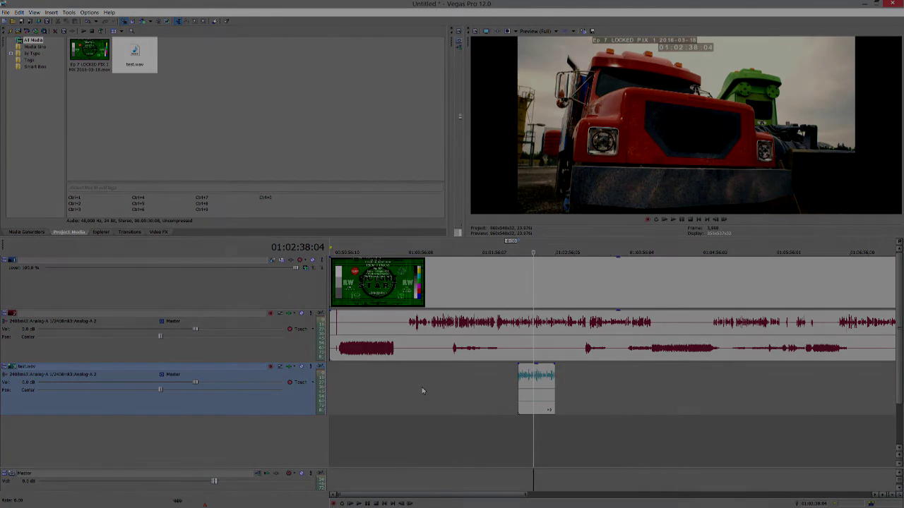